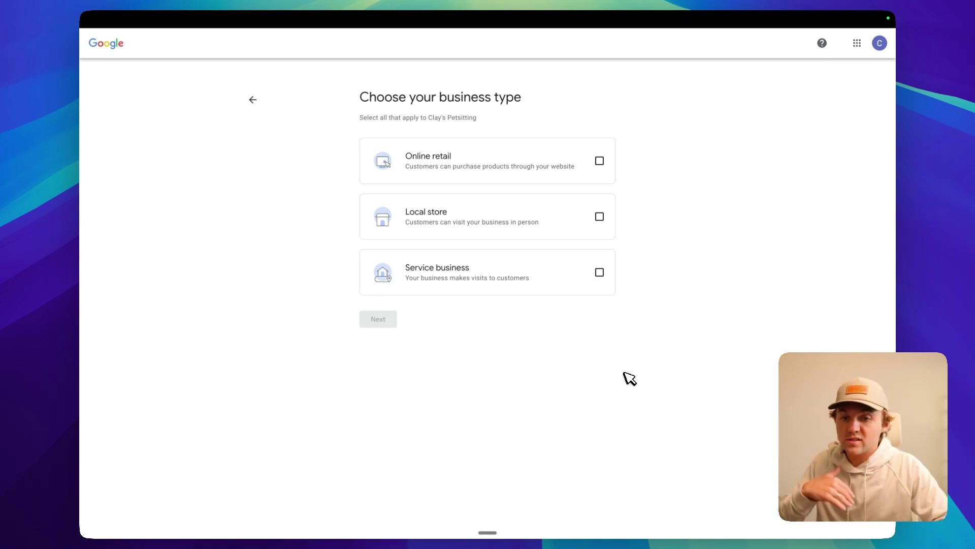
# Set the business type to Local store and continue to the category page
pyautogui.click(545, 231)
pyautogui.click(386, 320)
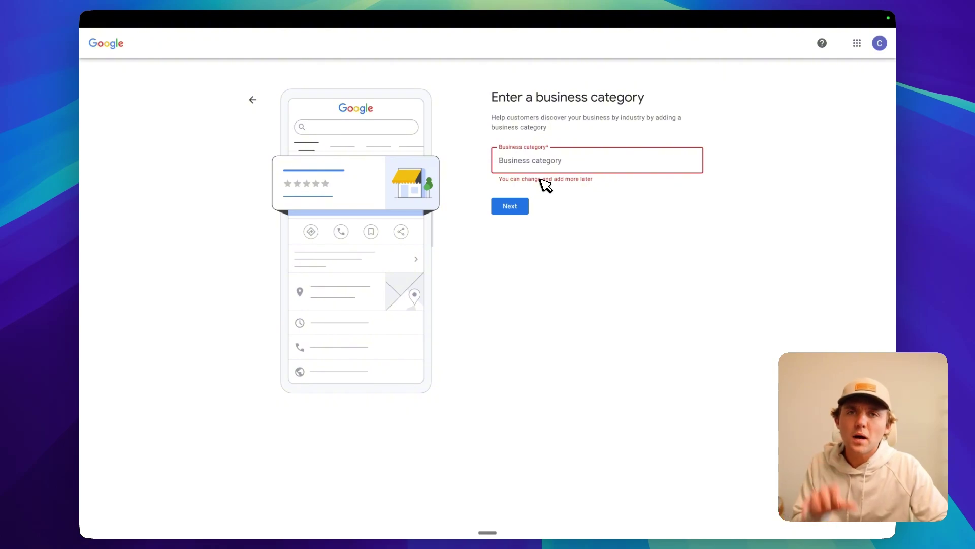
# Try out business category suggestions for "pet sitti" and for "lawyer"
pyautogui.write('pet ')
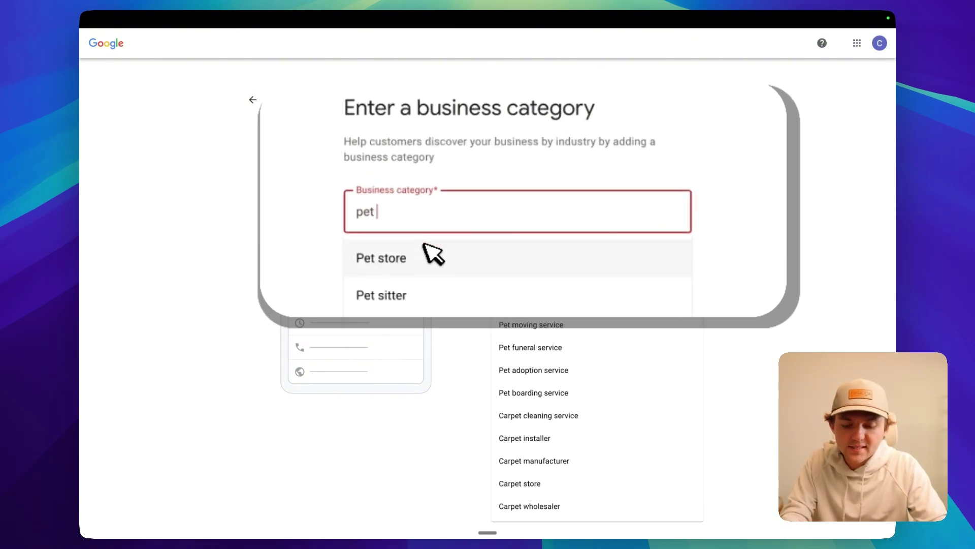
pyautogui.write('sittin')
pyautogui.press('BackSpace')
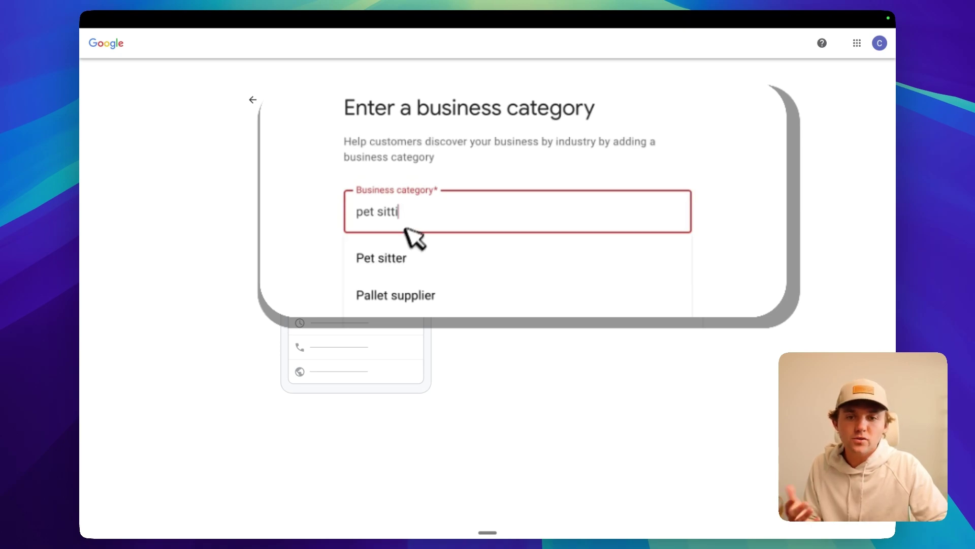
pyautogui.press('BackSpace')
pyautogui.press('BackSpace')
pyautogui.press('BackSpace')
pyautogui.press('BackSpace')
pyautogui.press('BackSpace')
pyautogui.press('BackSpace')
pyautogui.press('BackSpace')
pyautogui.press('BackSpace')
pyautogui.press('BackSpace')
pyautogui.write('lawyer')
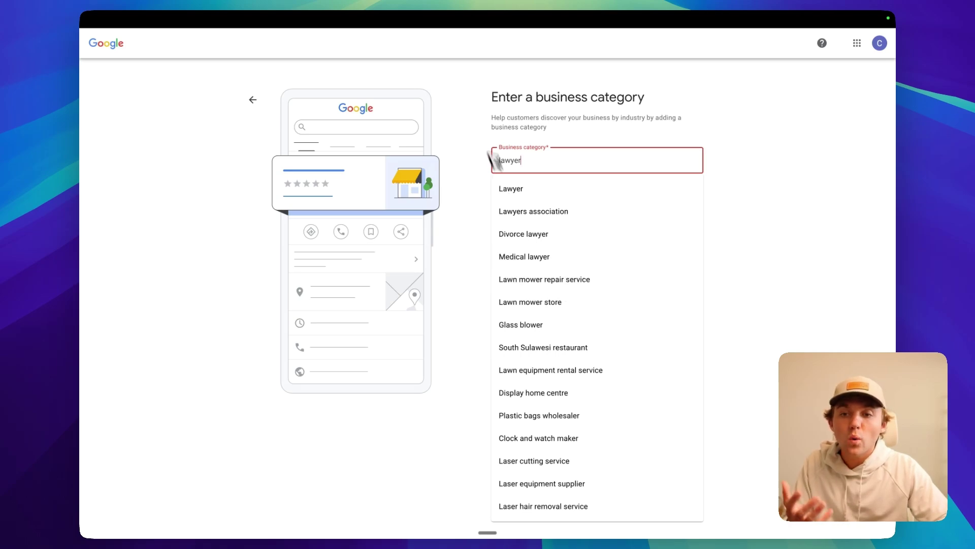
# Search Google for "pet sitting in tallahasse" in a new tab and check the category of the Tallahassee Lassie Pet Care listing
pyautogui.moveTo(404, 19)
pyautogui.press('super+t')
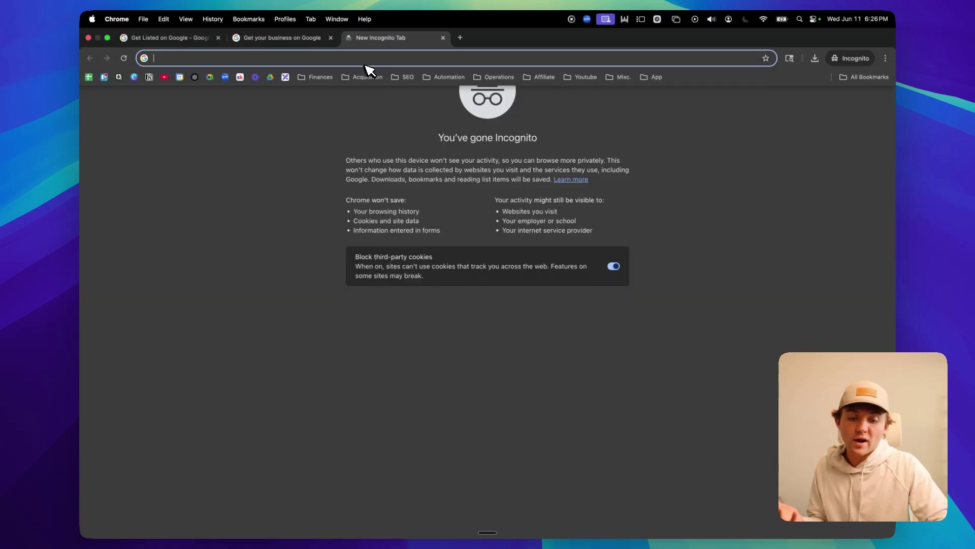
pyautogui.write('pet sitti')
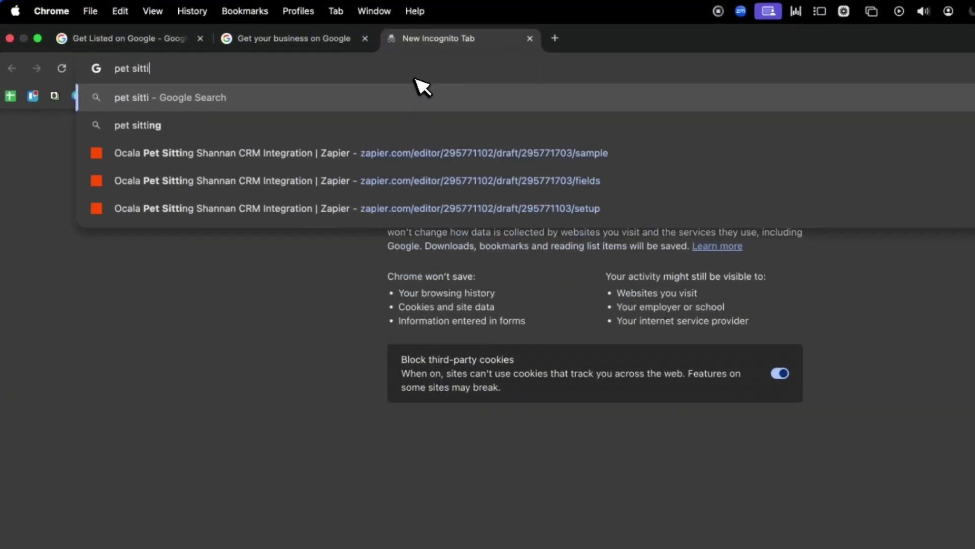
pyautogui.write('ng in tallahass')
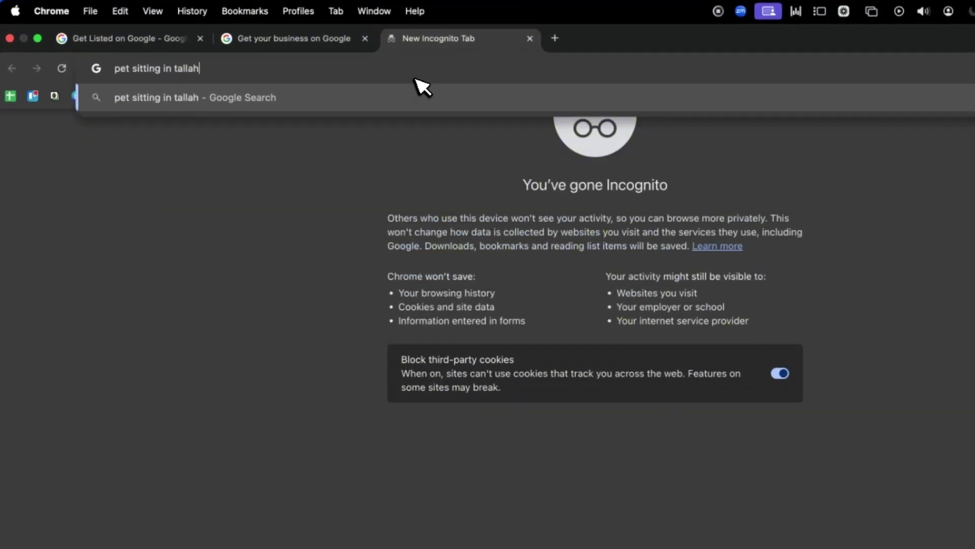
pyautogui.write('e')
pyautogui.press('Return')
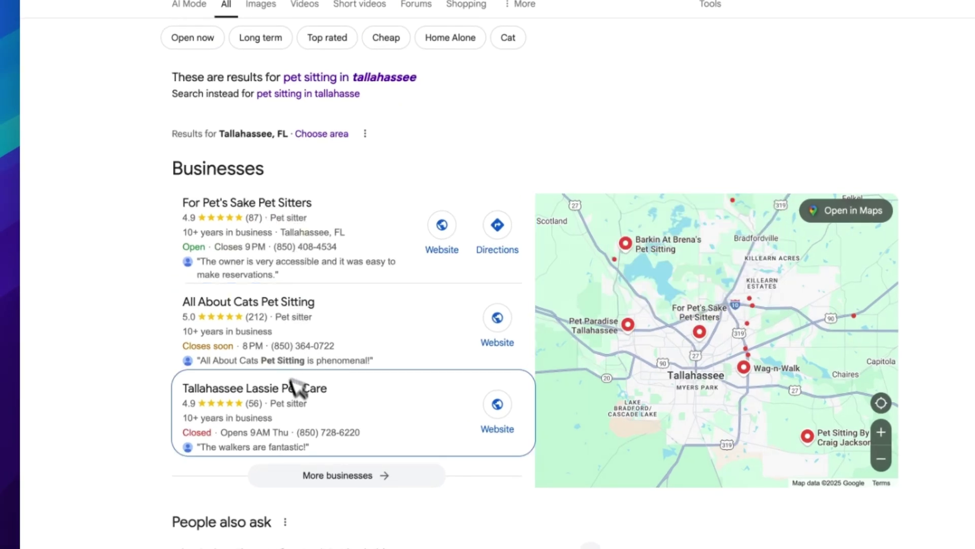
pyautogui.moveTo(271, 403); pyautogui.dragTo(322, 407)
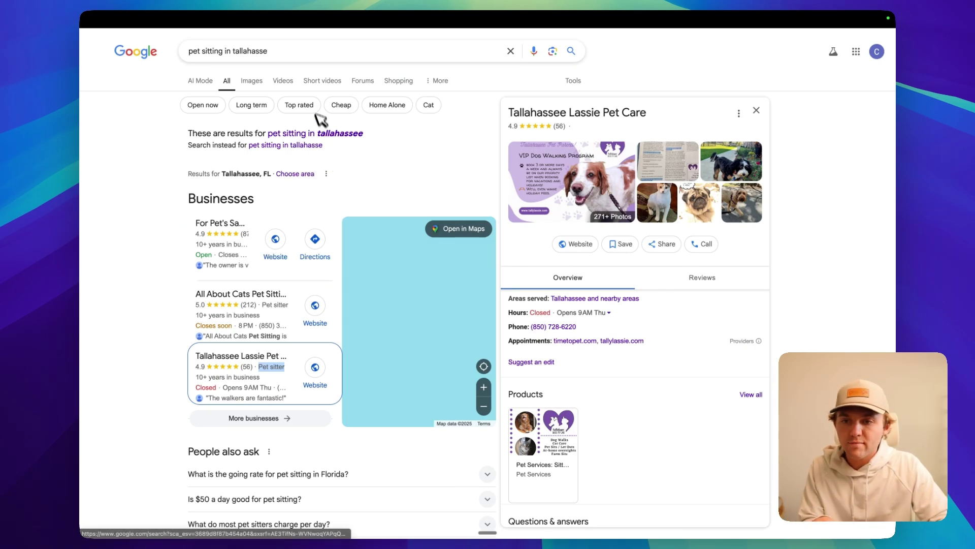
pyautogui.click(133, 154)
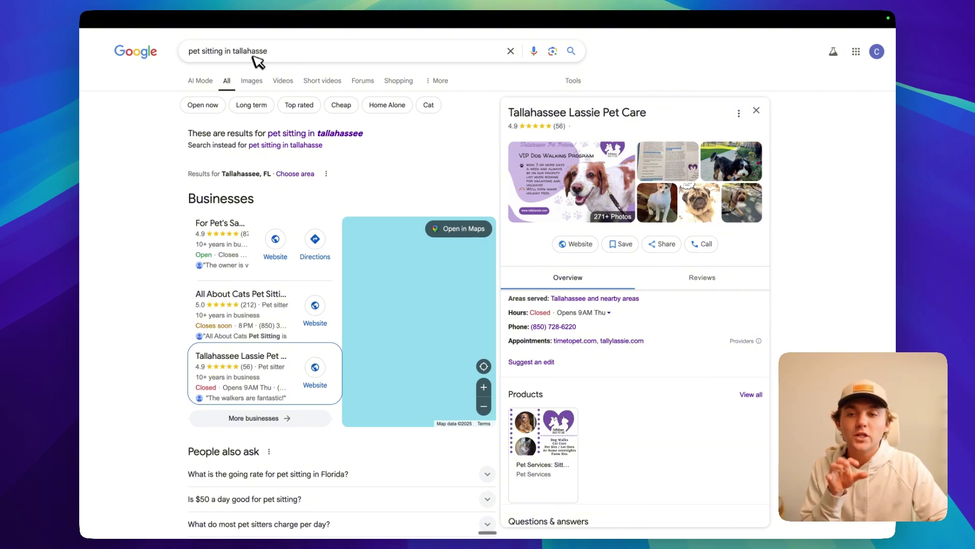
# Return to the business setup page and set the business category to Pet sitter
pyautogui.click(295, 38)
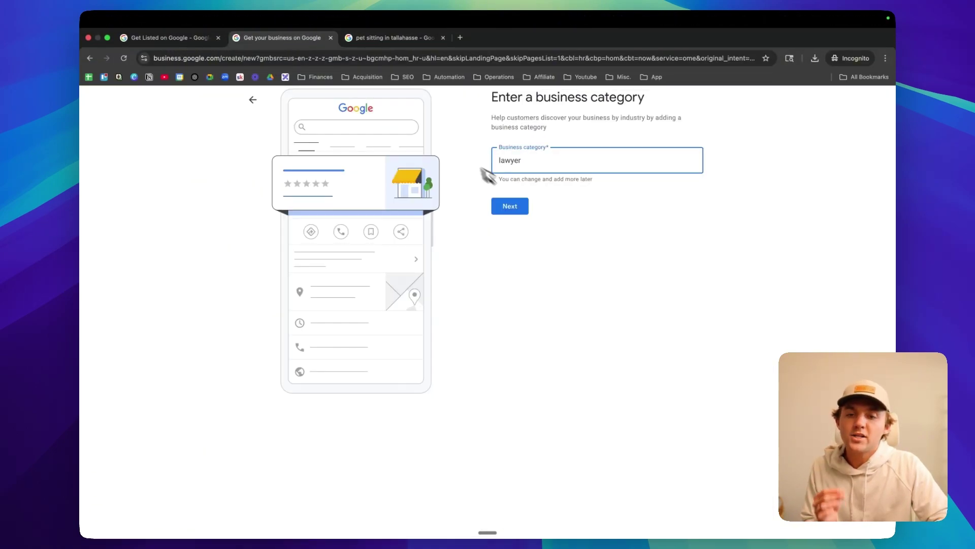
pyautogui.write('pet sit')
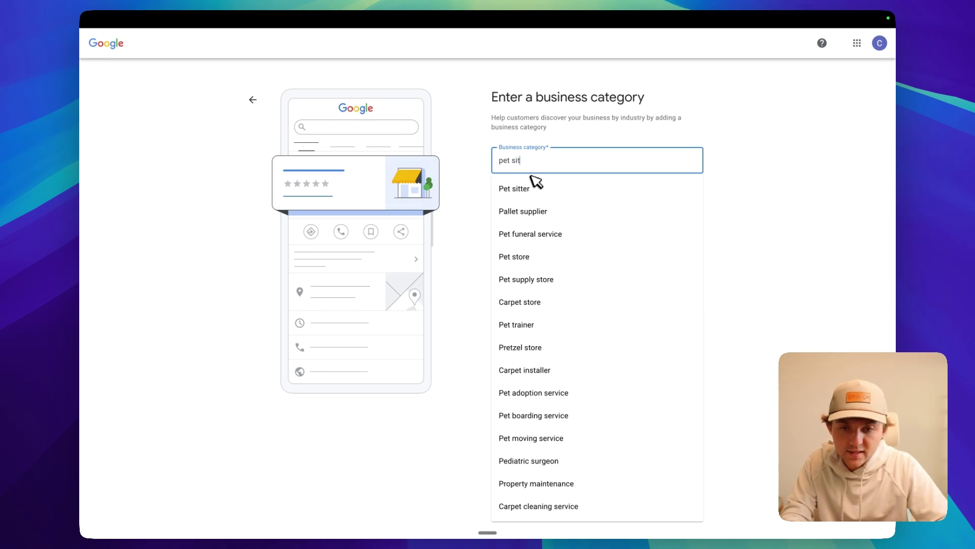
pyautogui.click(531, 182)
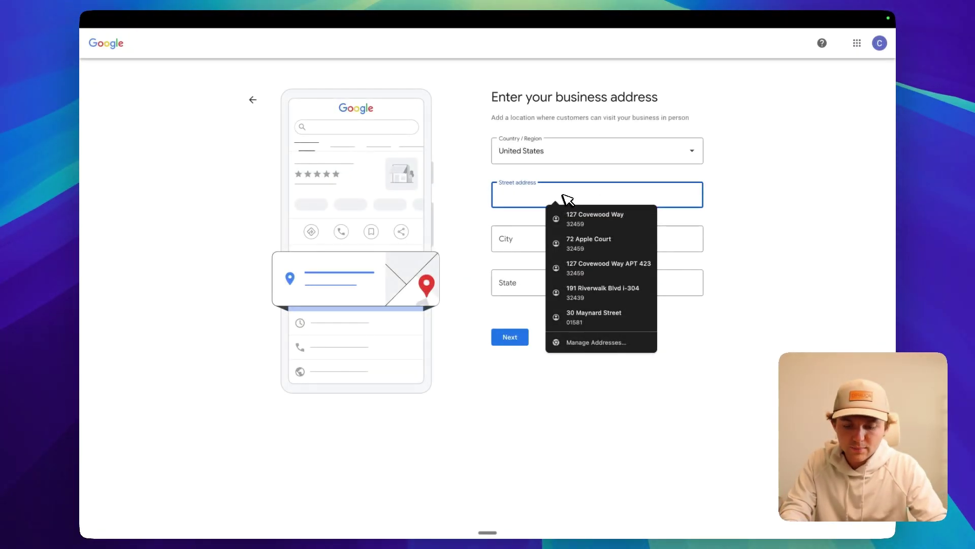
# Enter the business address and answer the existing-business question with None of these
pyautogui.write('florida state')
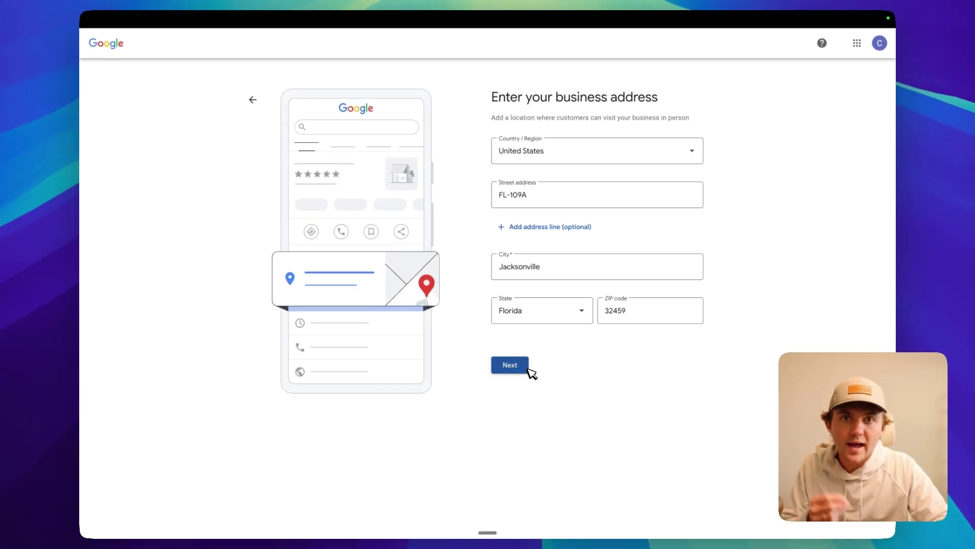
pyautogui.click(527, 369)
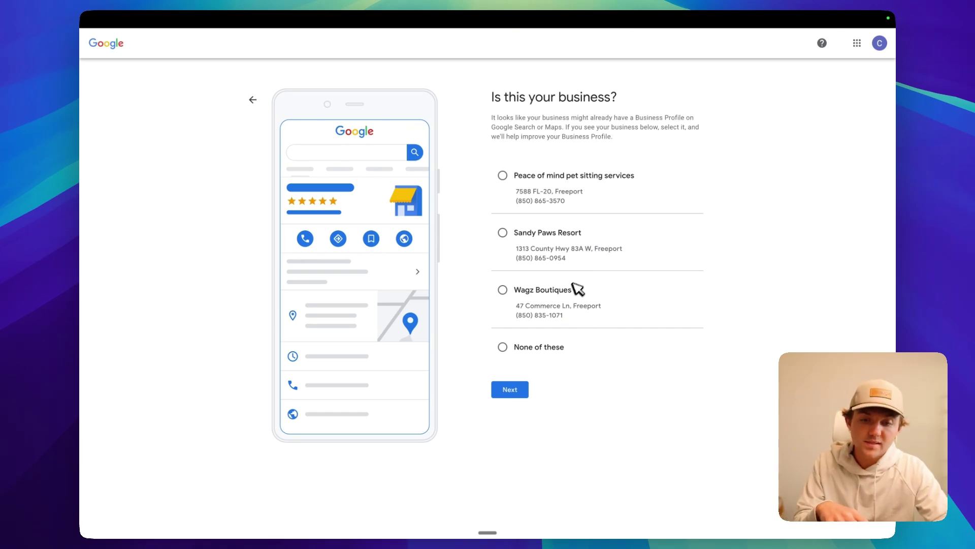
pyautogui.click(559, 349)
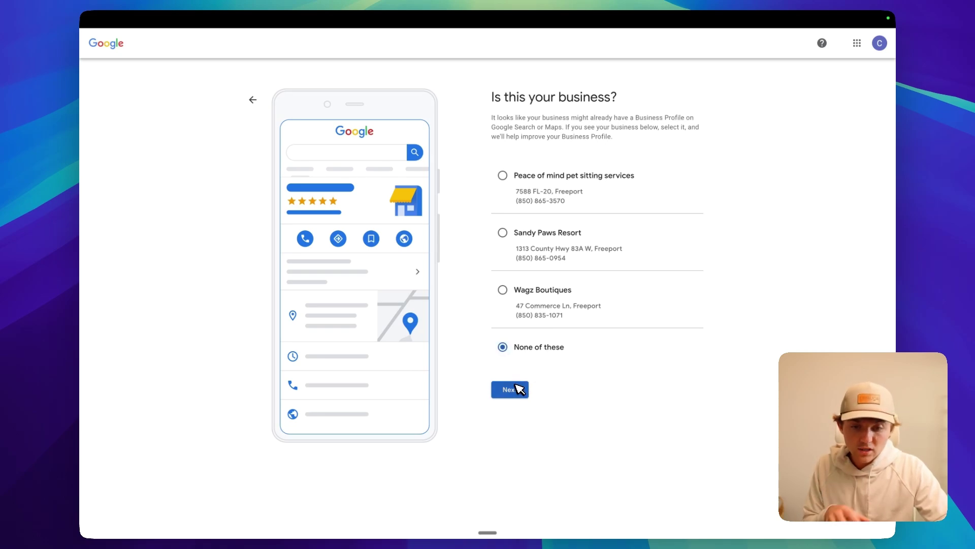
pyautogui.click(516, 389)
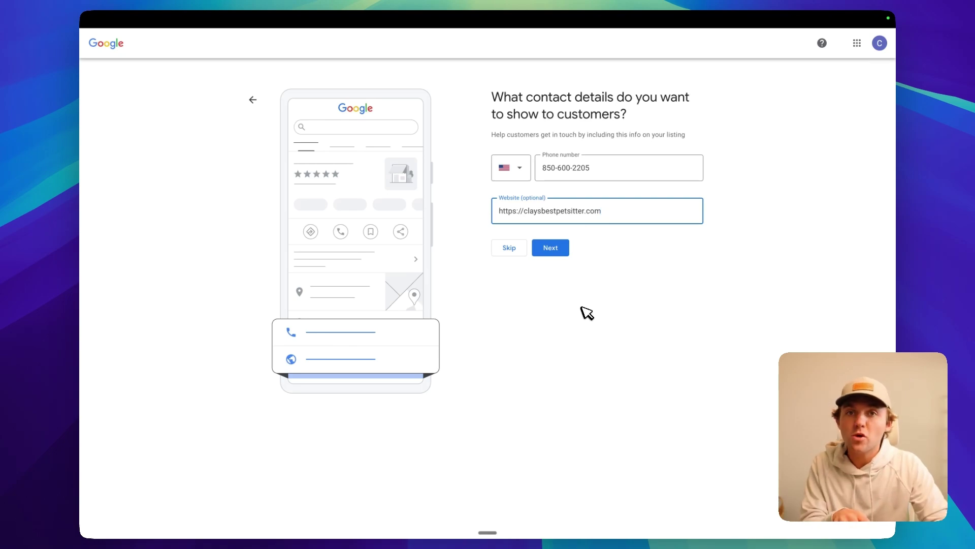
# Submit the phone number and website as contact details, keep both e-mail subscriptions enabled and agree to the terms
pyautogui.click(563, 249)
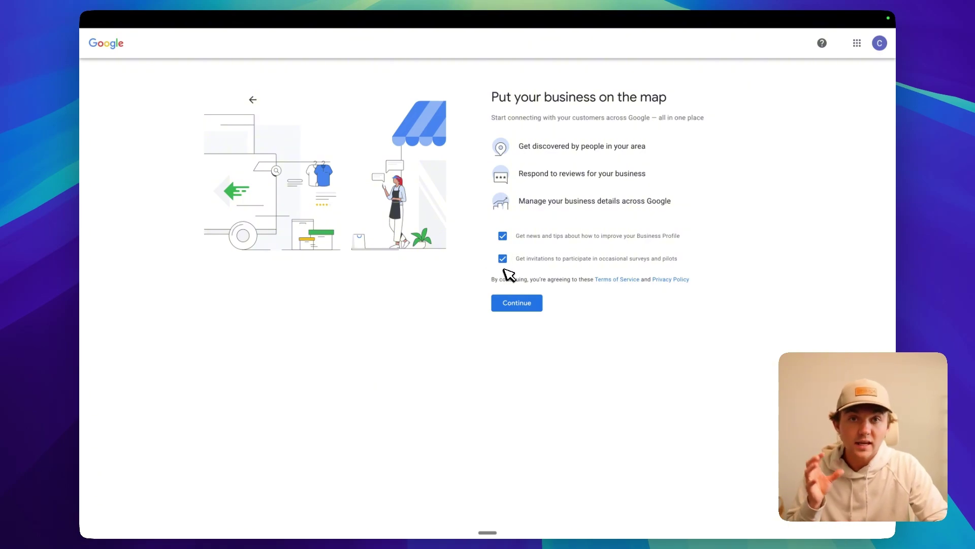
pyautogui.click(512, 303)
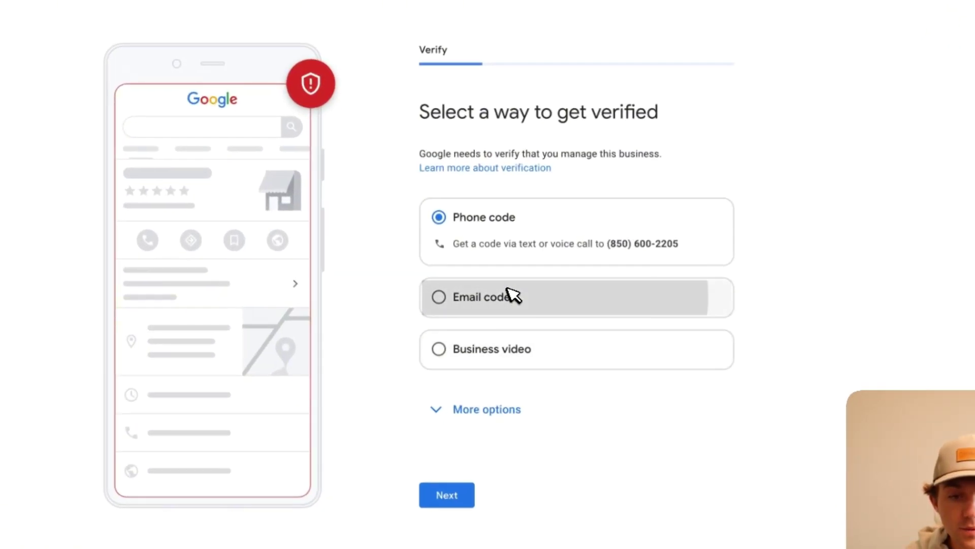
# Try the Email code and Business video verification options, go through to the recording tips and return to the option list
pyautogui.click(511, 296)
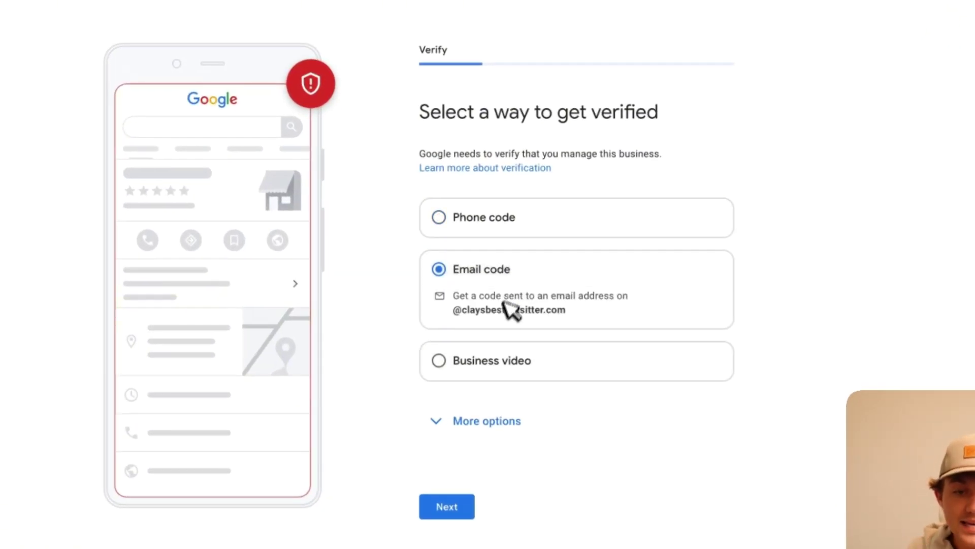
pyautogui.click(505, 373)
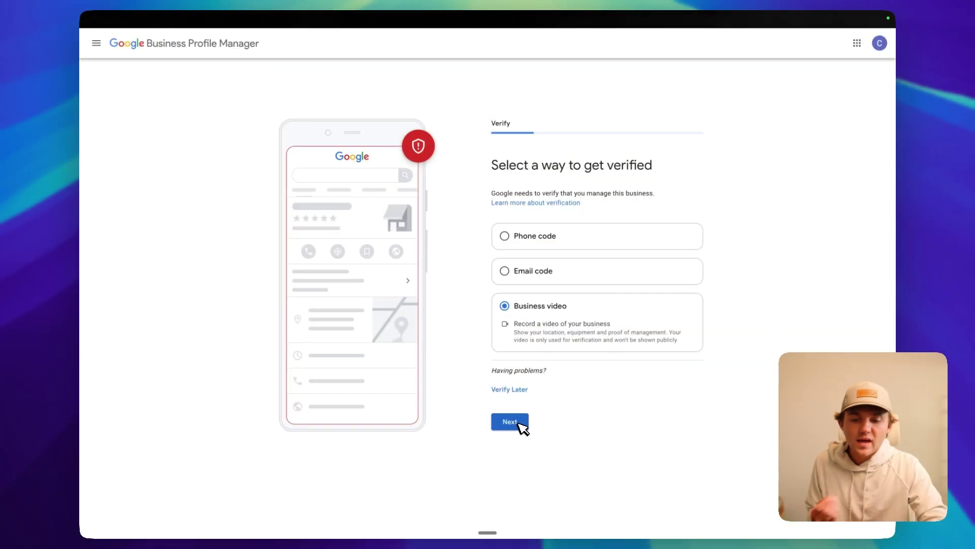
pyautogui.click(518, 424)
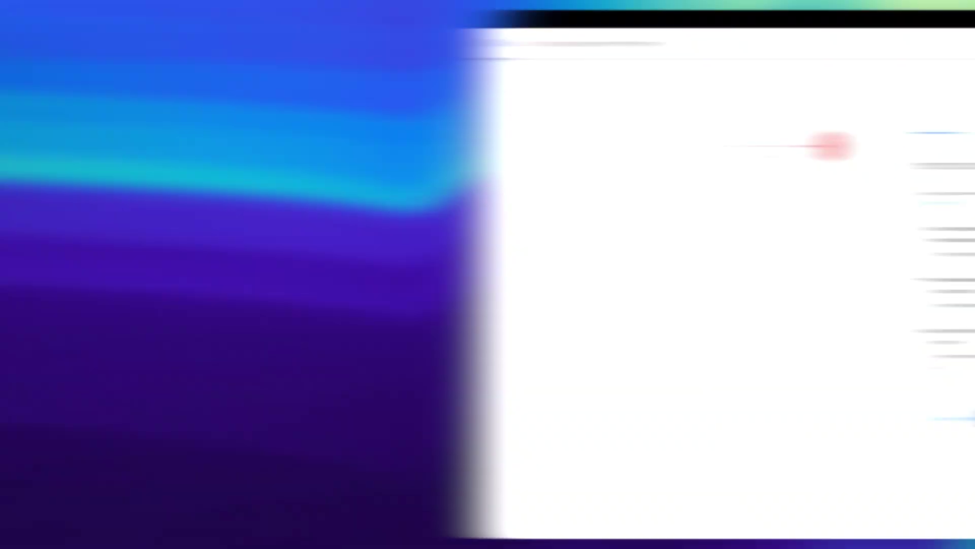
pyautogui.click(584, 417)
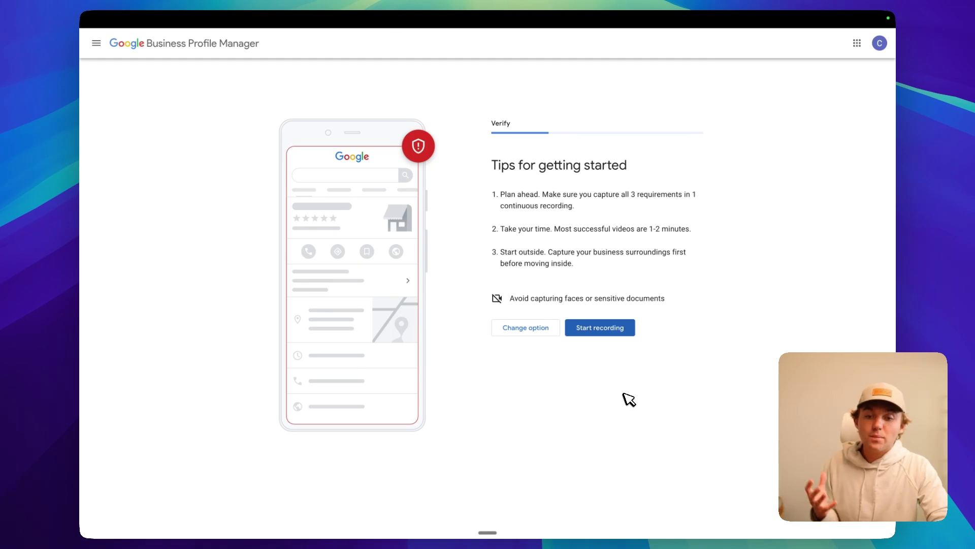
pyautogui.click(526, 327)
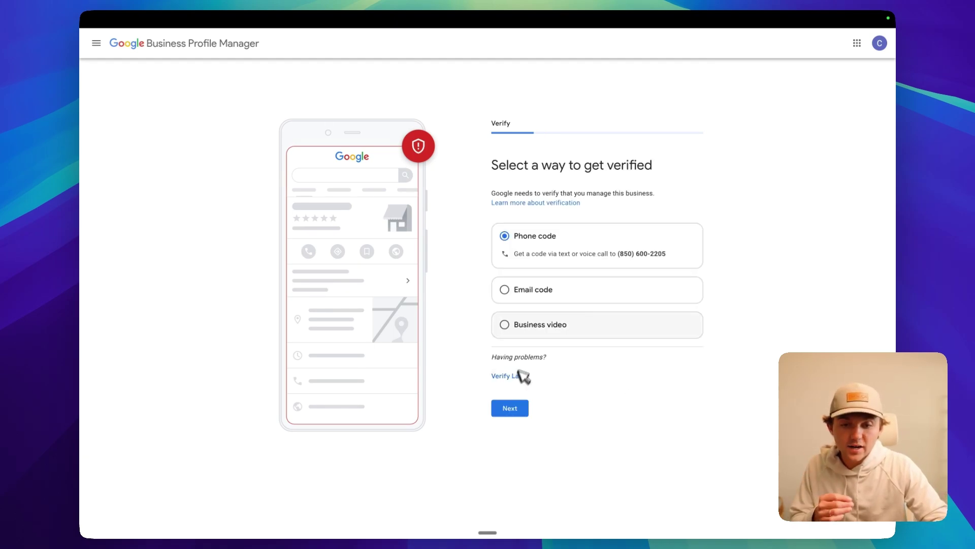
# Postpone the business verification with Verify Later
pyautogui.click(514, 376)
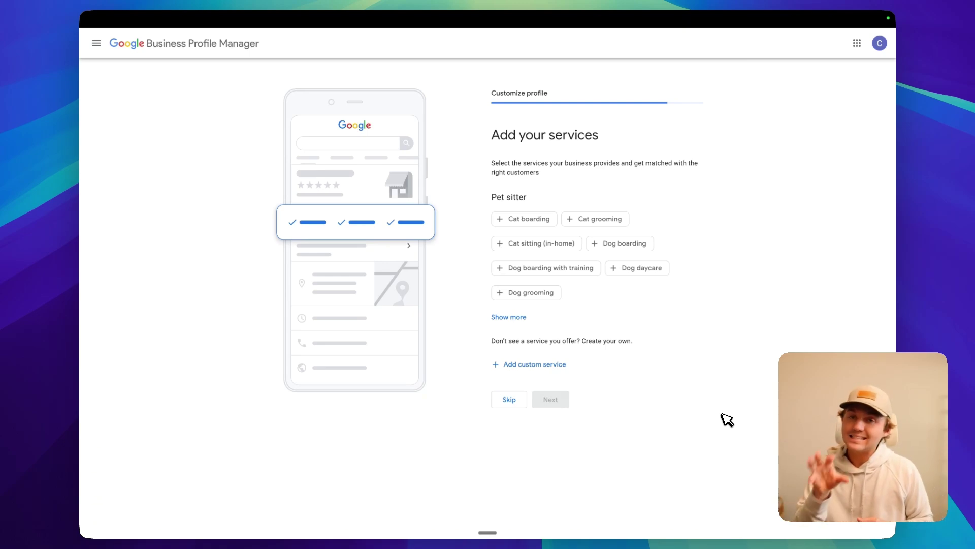
# Add the custom service "The best cat walks" and select Cat boarding, Cat grooming and Cat sitting (in-home)
pyautogui.click(534, 364)
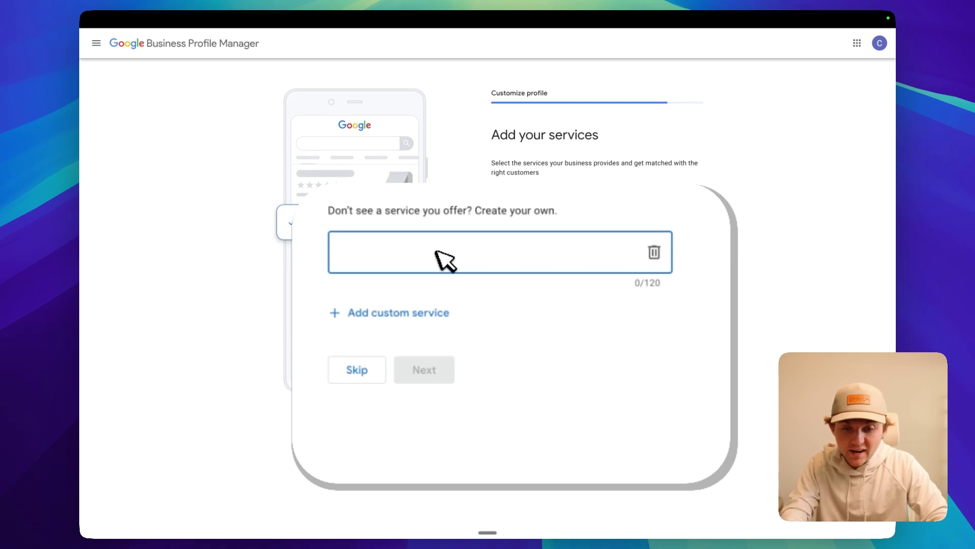
pyautogui.write('The best cat walks')
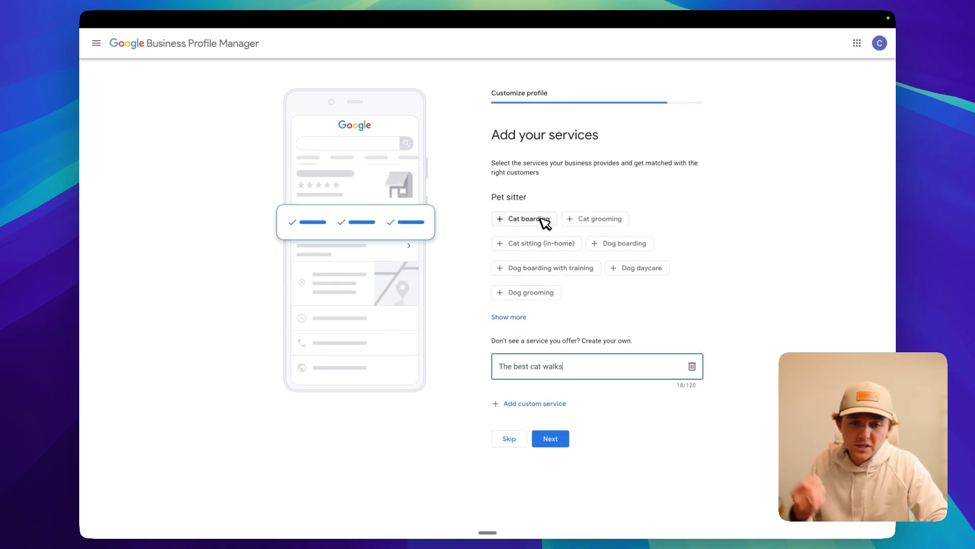
pyautogui.click(544, 223)
pyautogui.click(592, 220)
pyautogui.click(550, 248)
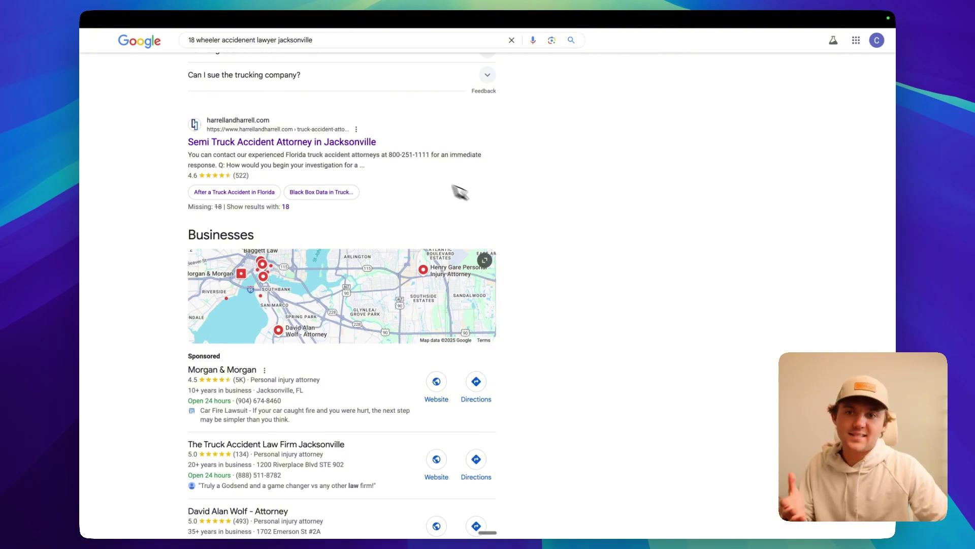
# Examine the truck accident lawyer listings for Jacksonville, including the services they provide, and return to the business profile setup
pyautogui.scroll(-2, 495, 210)
pyautogui.click(485, 208)
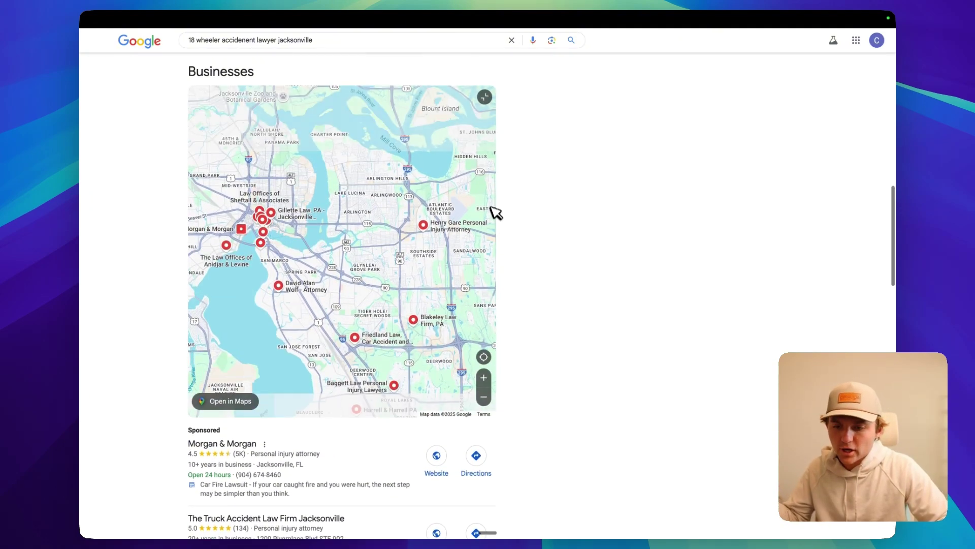
pyautogui.scroll(-7, 662, 246)
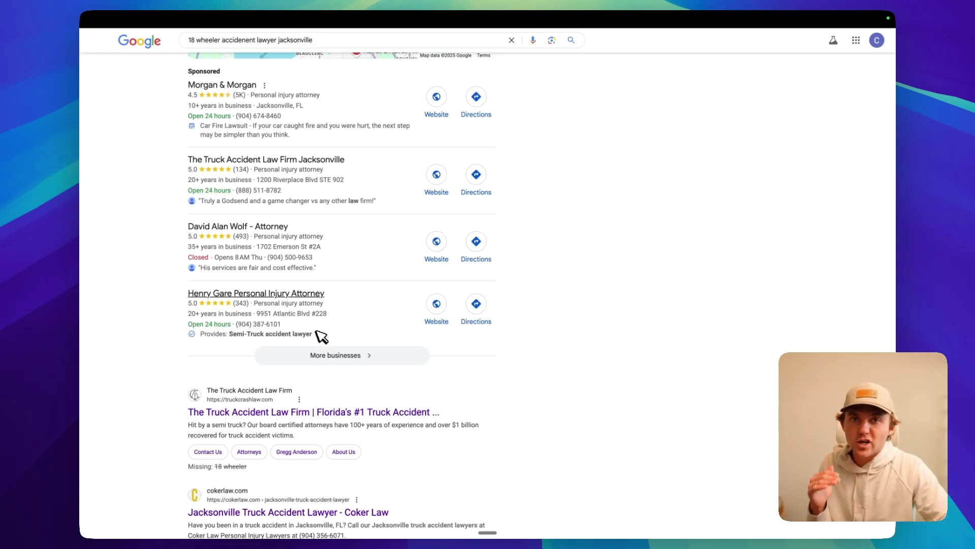
pyautogui.moveTo(417, 13)
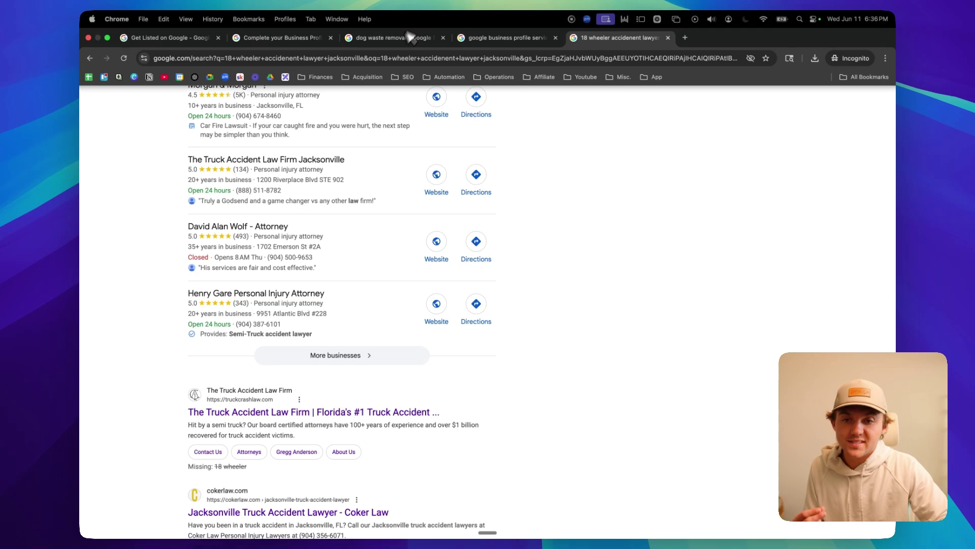
pyautogui.click(282, 38)
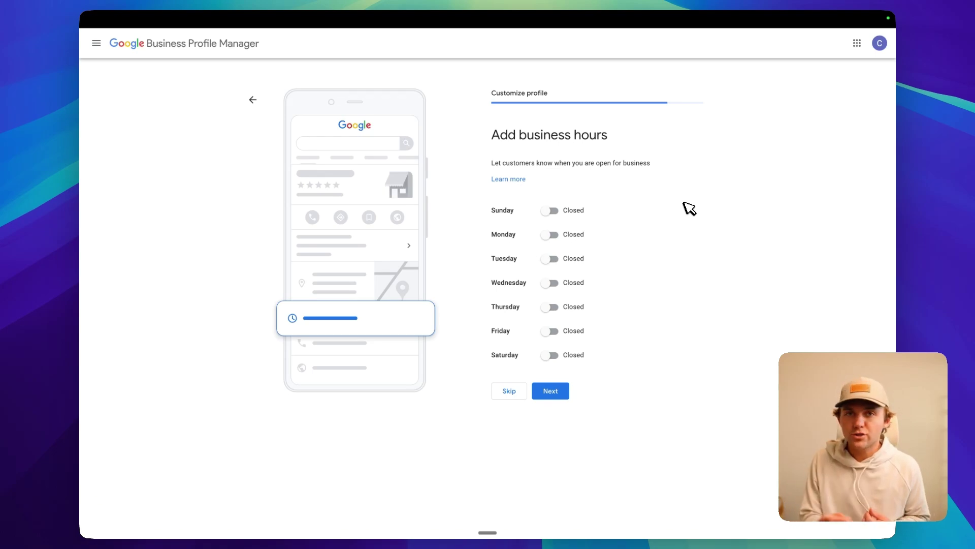
# Mark Monday and Tuesday as open and set both days' business hours to 24 hours
pyautogui.click(549, 234)
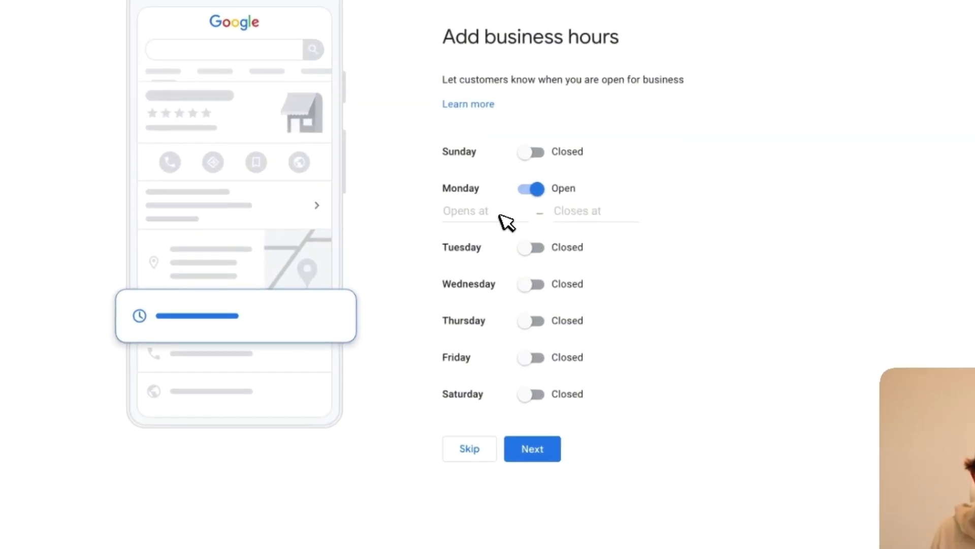
pyautogui.click(500, 216)
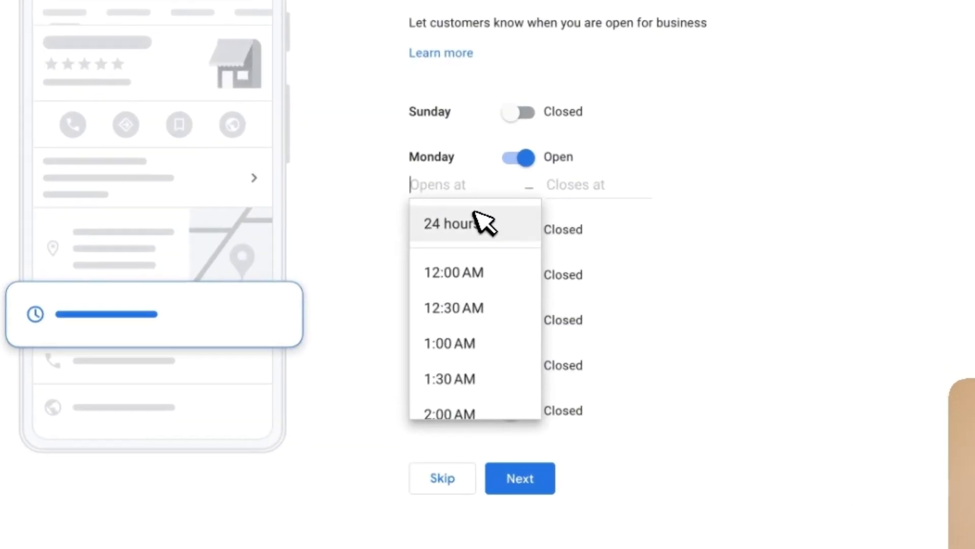
pyautogui.click(500, 239)
pyautogui.click(513, 193)
pyautogui.click(472, 223)
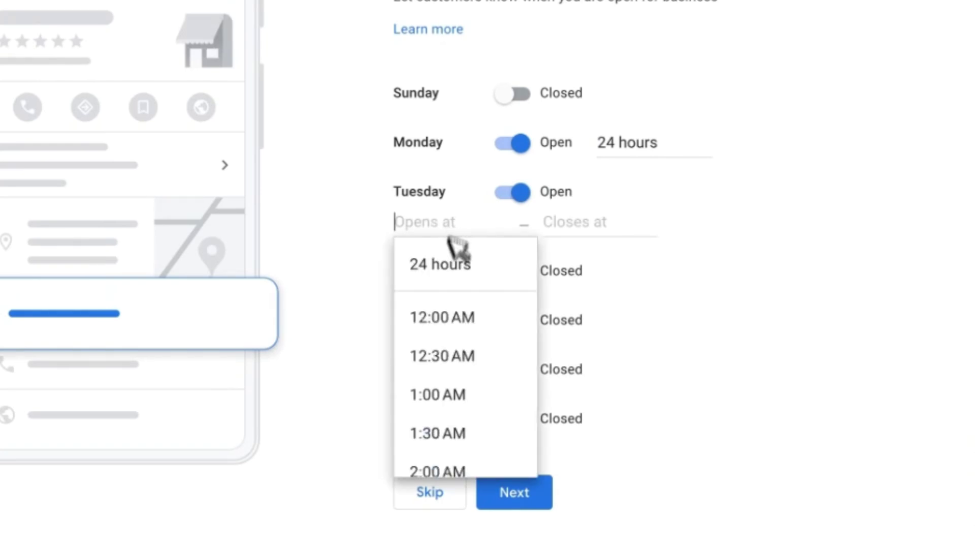
pyautogui.click(457, 261)
# Mark Wednesday as open and set its hours from 1:30 AM to 5:00 PM
pyautogui.click(510, 244)
pyautogui.click(464, 277)
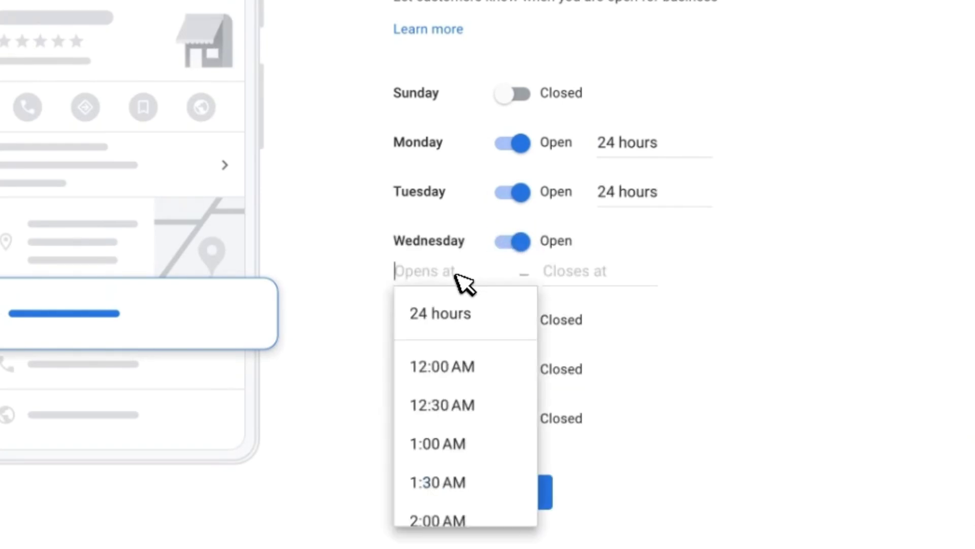
pyautogui.click(437, 481)
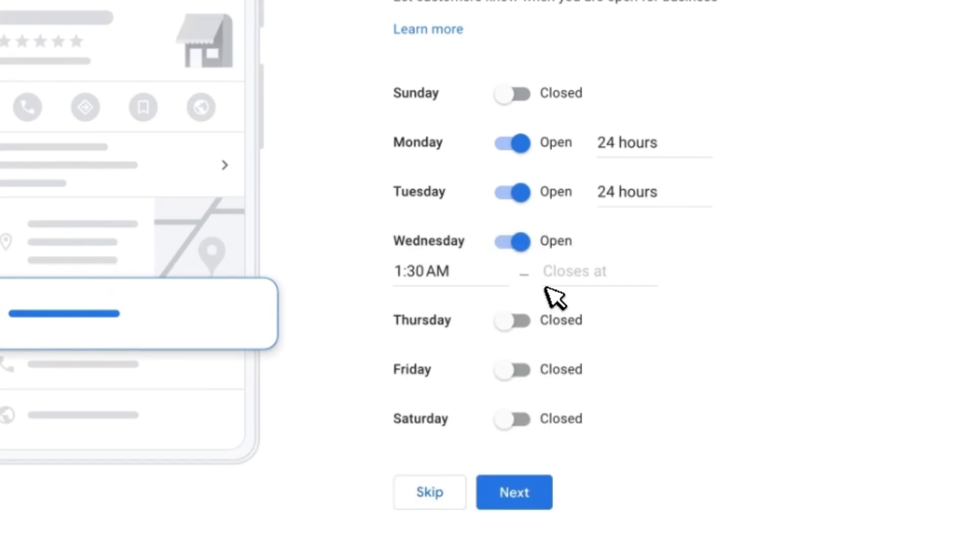
pyautogui.click(576, 271)
pyautogui.scroll(-15, 607, 463)
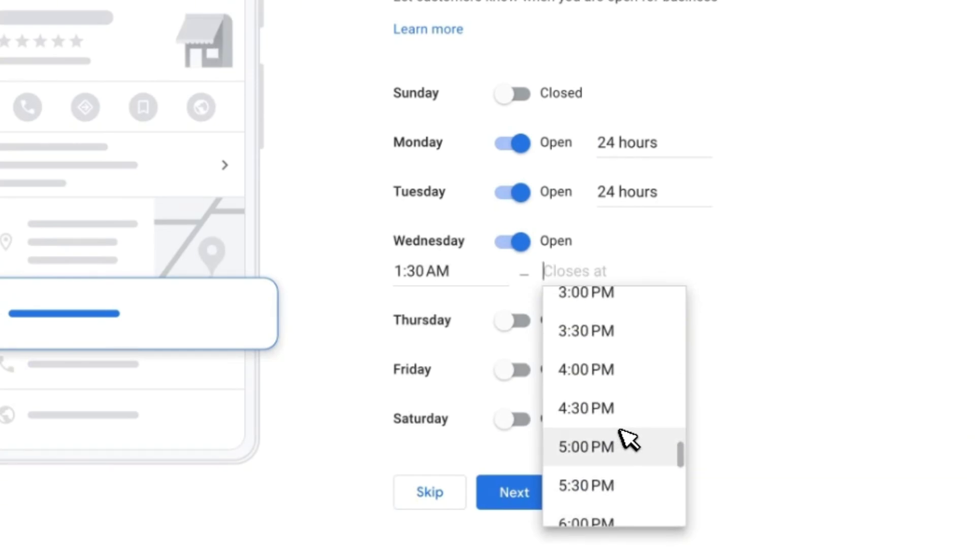
pyautogui.click(629, 441)
# Mark Thursday and Friday as open 24 hours and submit the business hours
pyautogui.click(514, 320)
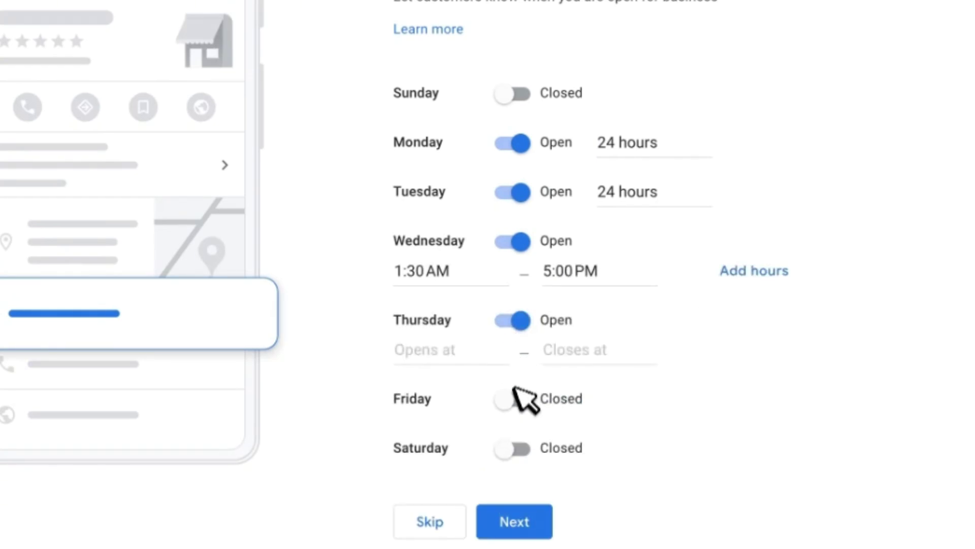
pyautogui.click(516, 399)
pyautogui.click(459, 350)
pyautogui.click(447, 392)
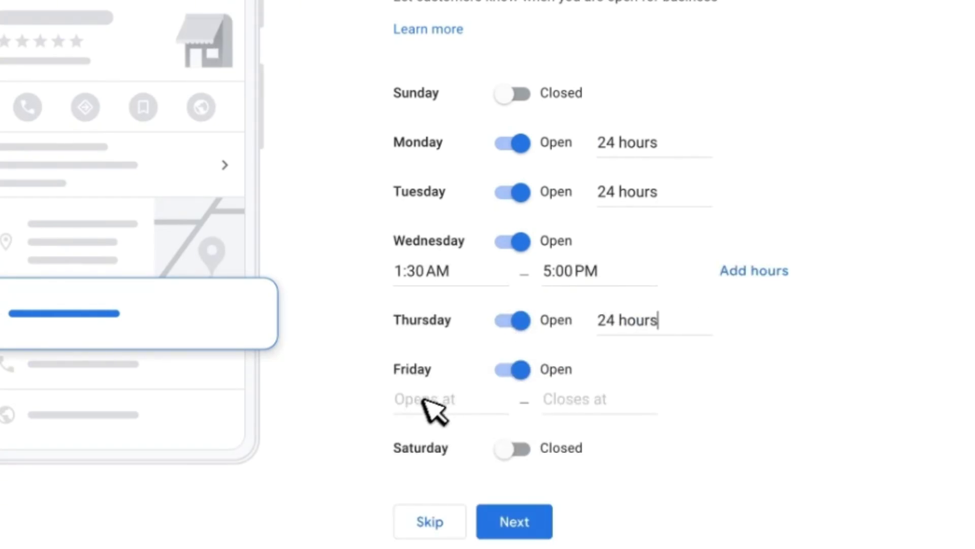
pyautogui.click(427, 399)
pyautogui.click(442, 441)
pyautogui.click(568, 404)
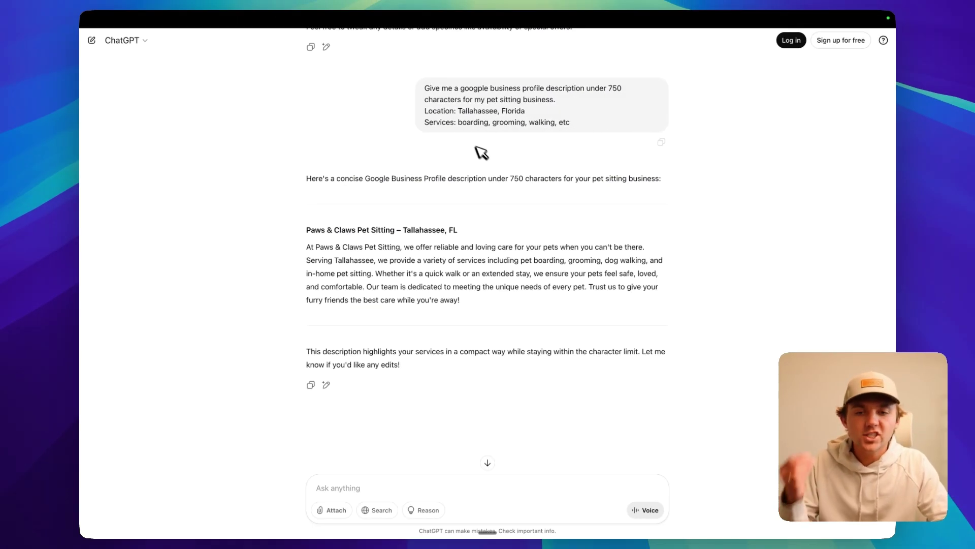
# Copy the Paws & Claws Pet Sitting description with its heading from ChatGPT into the profile's business description and submit it
pyautogui.moveTo(310, 235); pyautogui.dragTo(483, 303)
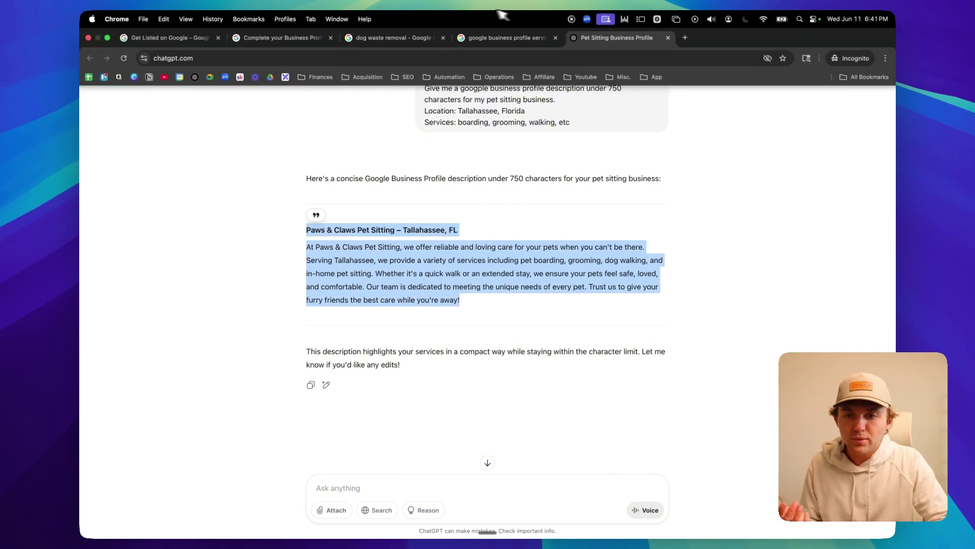
pyautogui.click(297, 38)
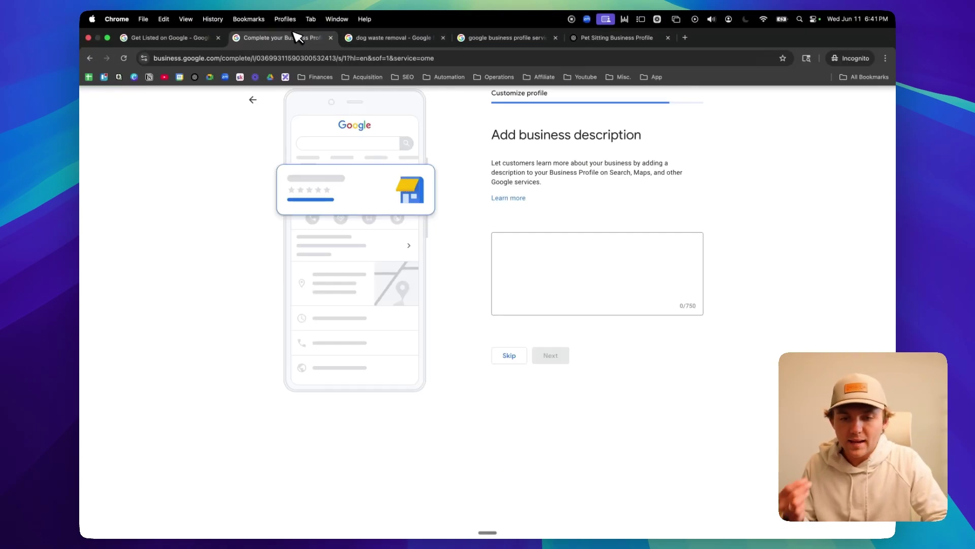
pyautogui.click(540, 255)
pyautogui.press('super+v')
pyautogui.click(563, 354)
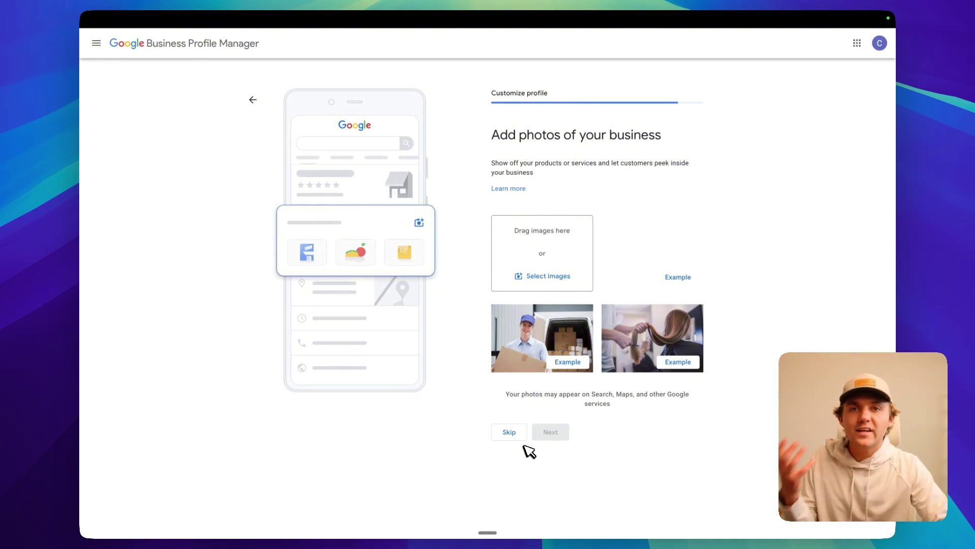
# Skip adding business photos, the $500 advertising credit and the Google Workspace trial
pyautogui.click(520, 436)
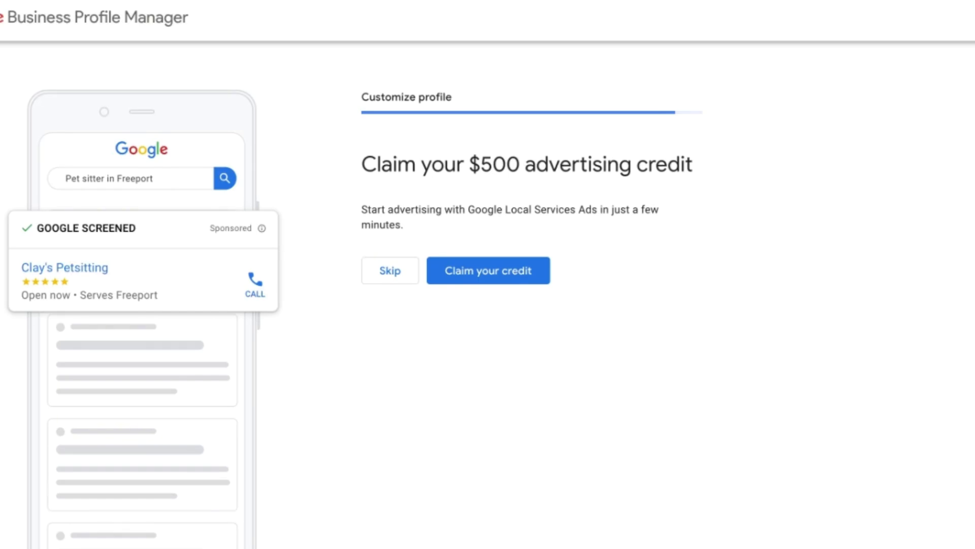
pyautogui.click(399, 278)
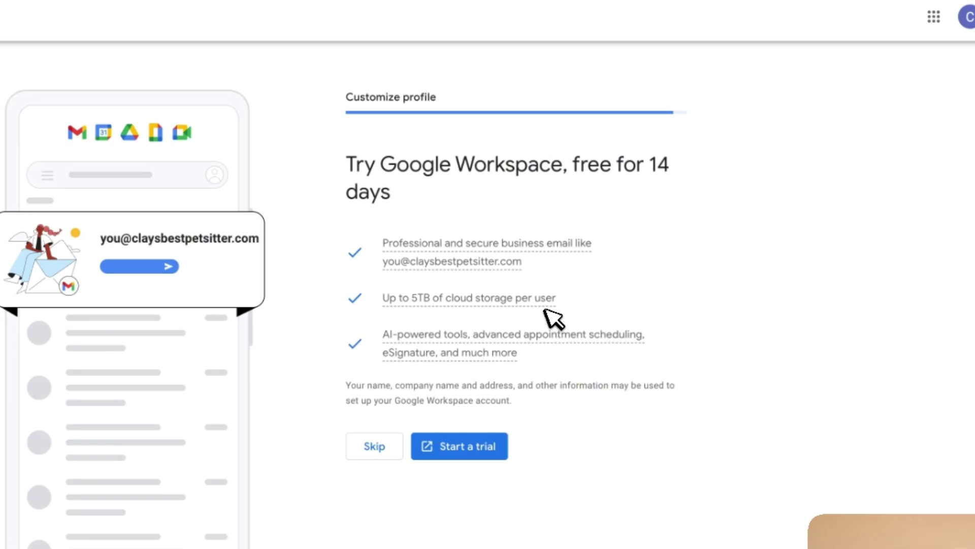
pyautogui.click(377, 446)
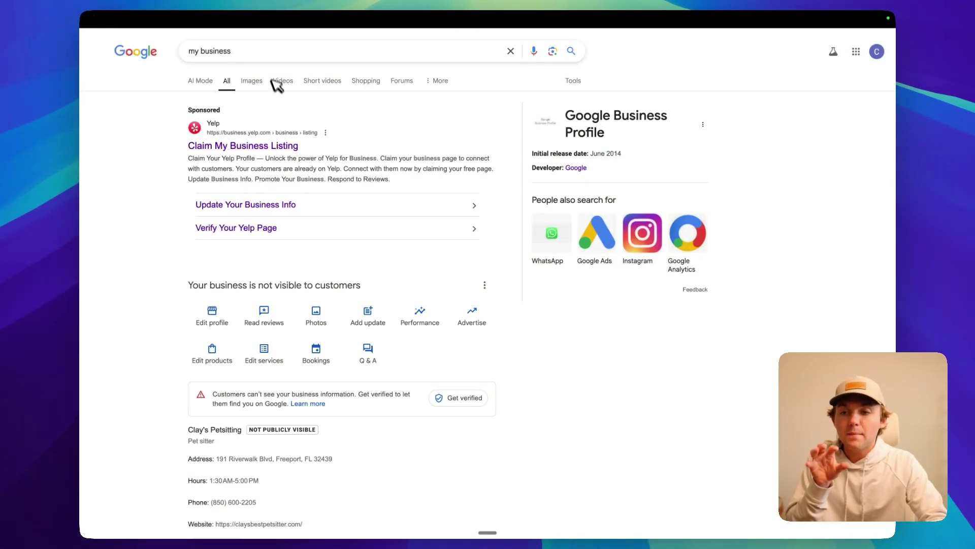
# Open the business information of Clay's Petsitting for editing and enter Dog walker as an additional business category
pyautogui.scroll(-3, 363, 201)
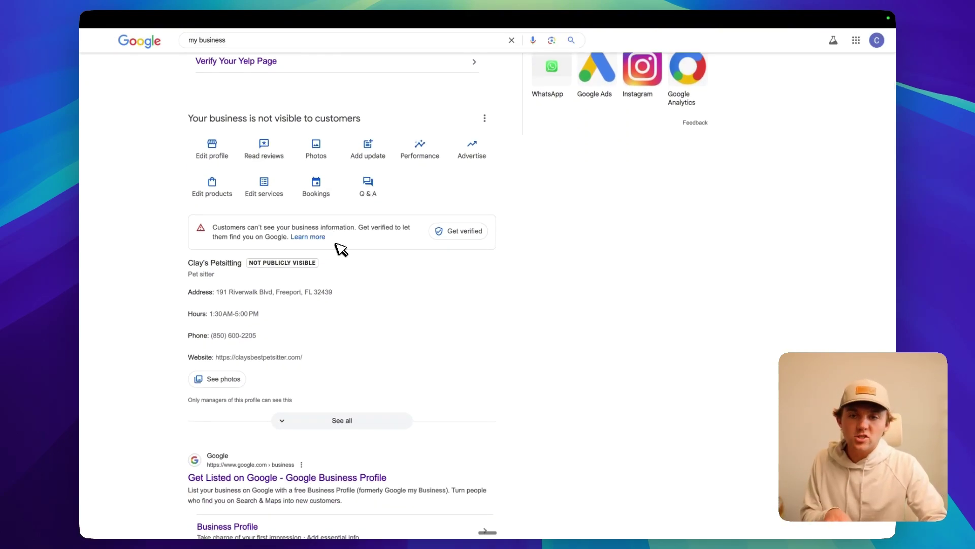
pyautogui.scroll(1, 526, 301)
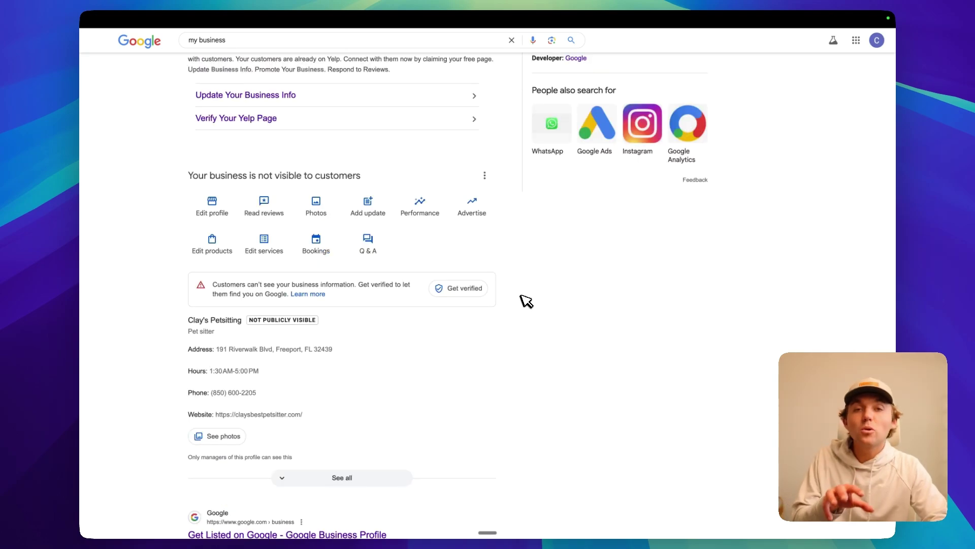
pyautogui.click(222, 212)
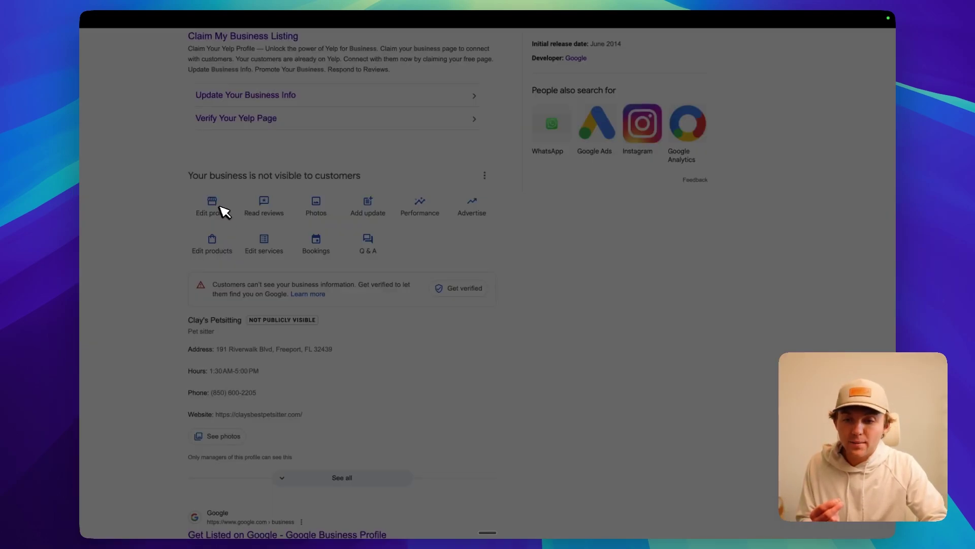
pyautogui.scroll(-1, 417, 240)
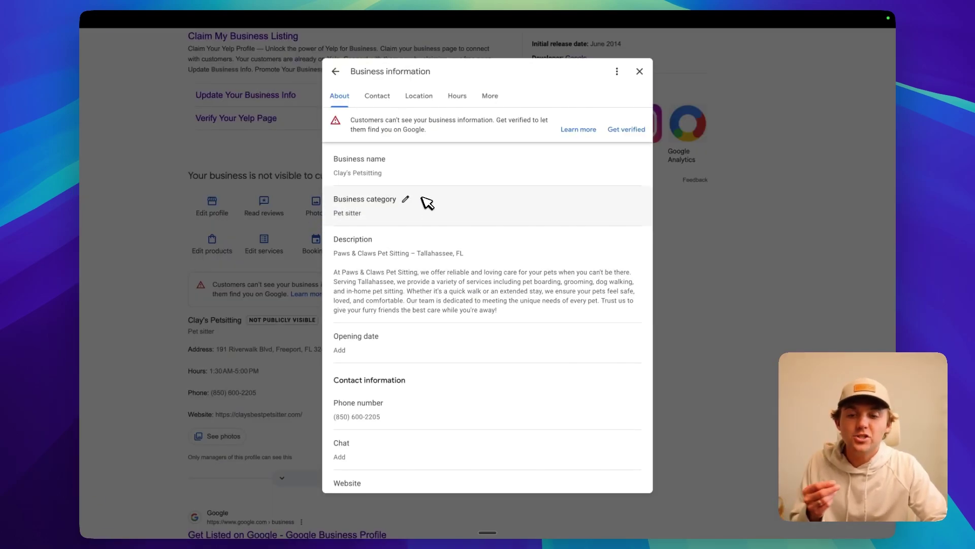
pyautogui.click(410, 201)
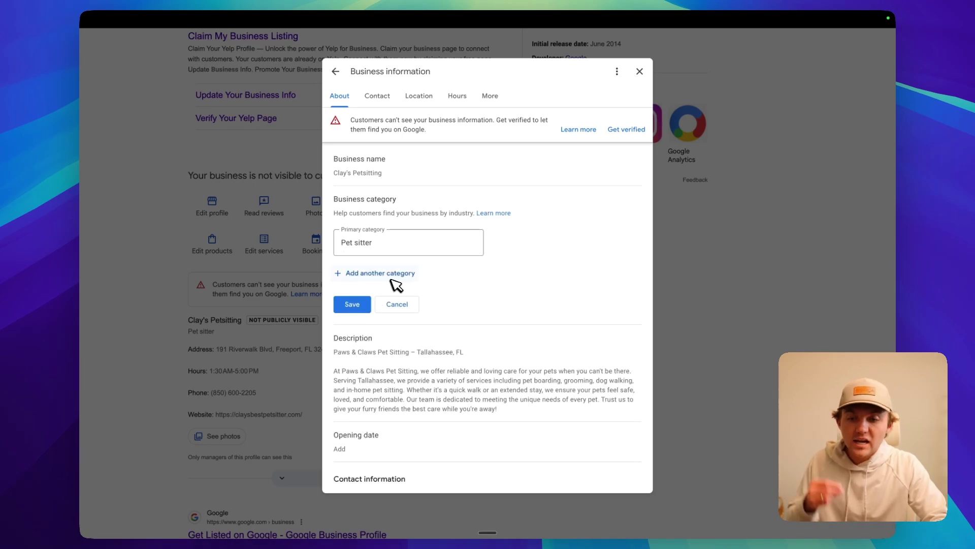
pyautogui.click(393, 276)
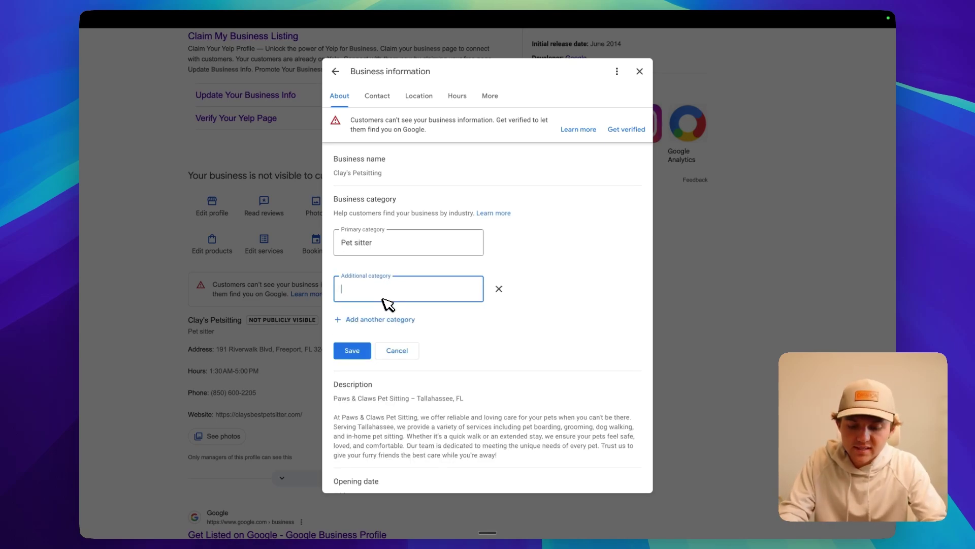
pyautogui.write('Dog')
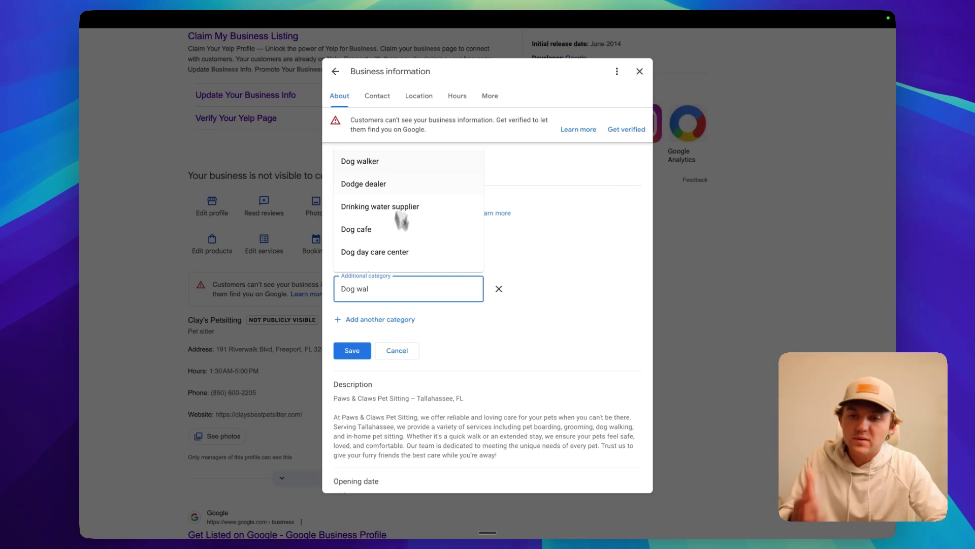
pyautogui.write(' wal')
pyautogui.click(402, 162)
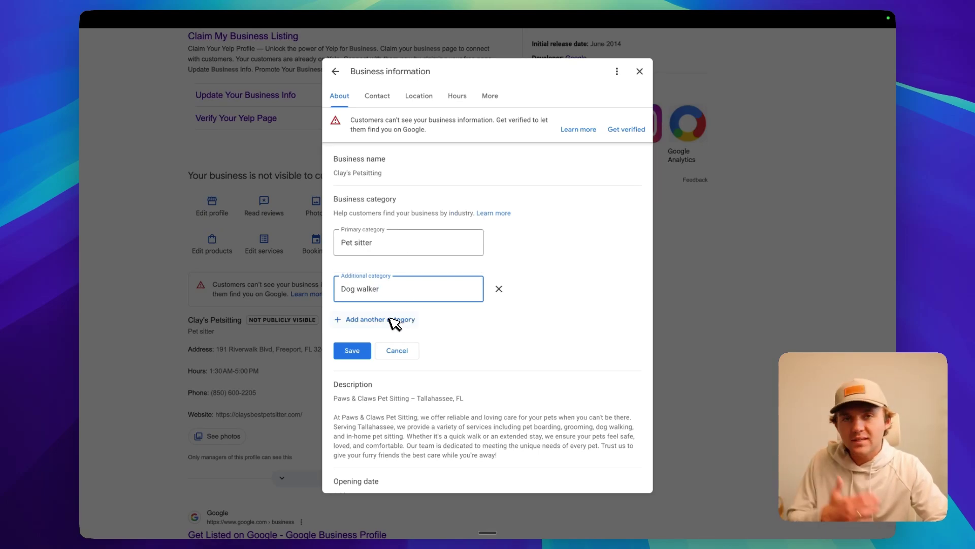